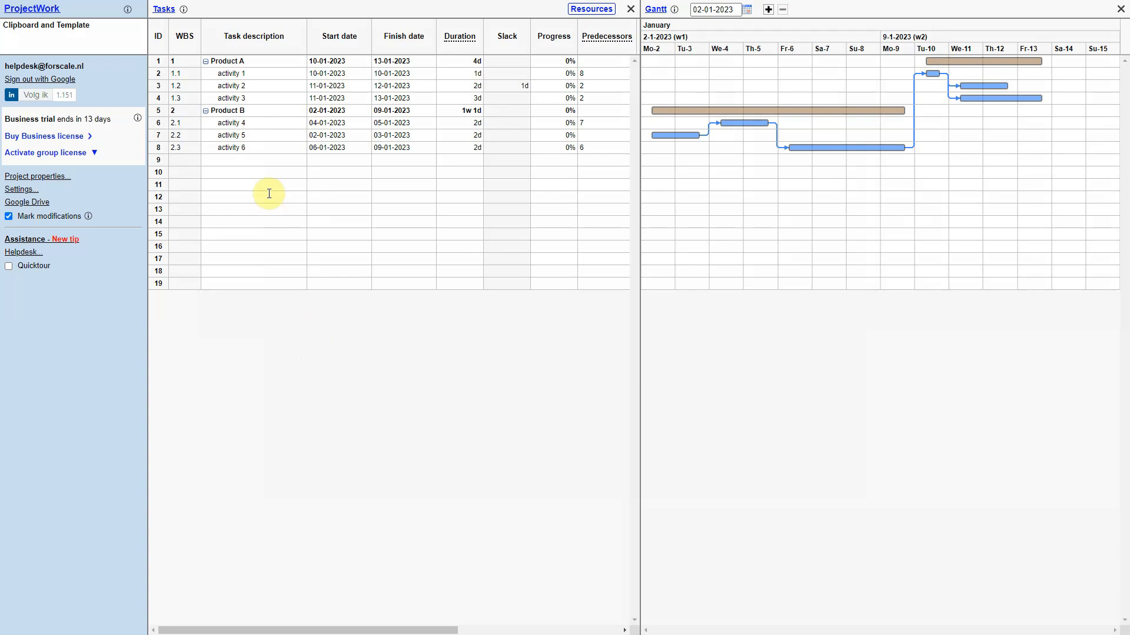
Add two tasks named Product C and Product D in rows 10 and 11 of the task list
{"action": "left_click", "coordinate": [253, 170]}
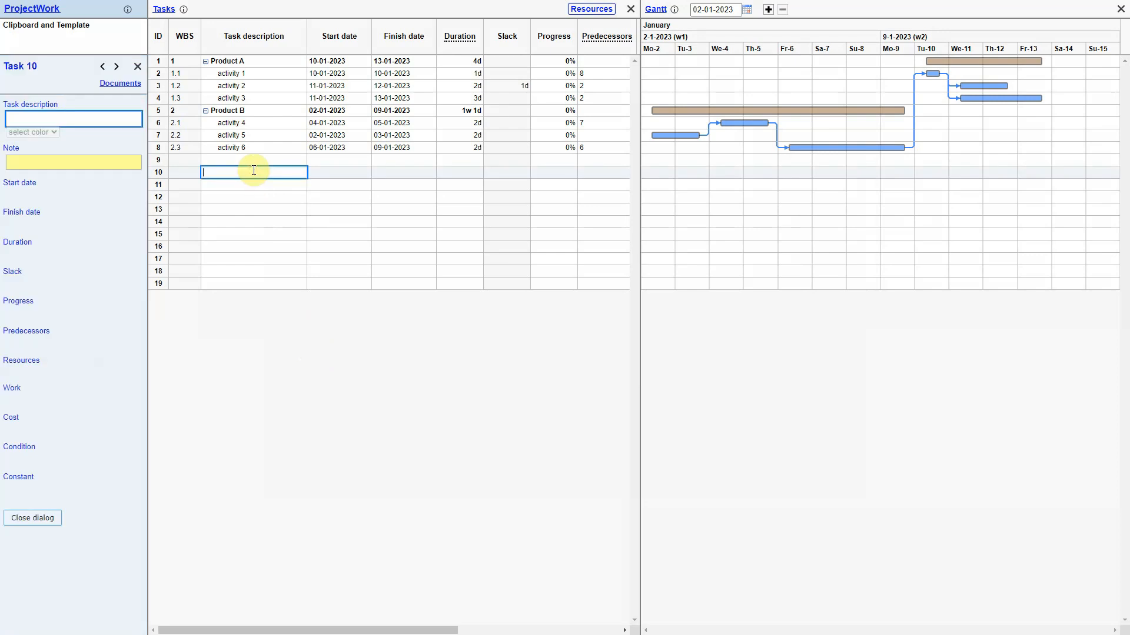
{"action": "type", "text": "Product C"}
{"action": "key", "text": "Return"}
{"action": "type", "text": "Product"}
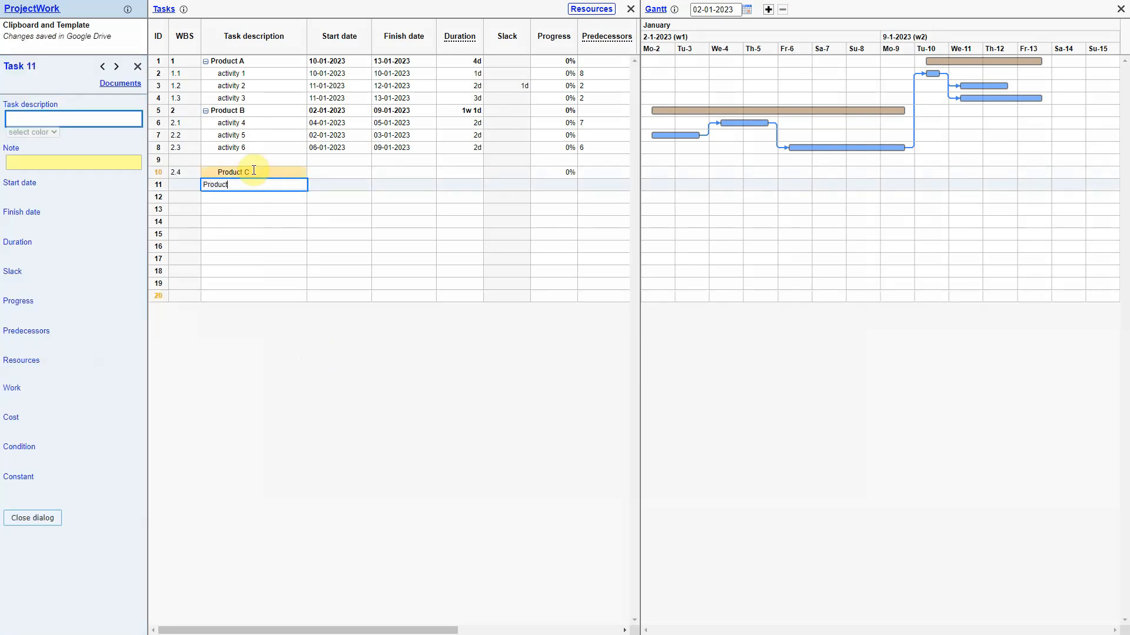
{"action": "key", "text": "Return"}
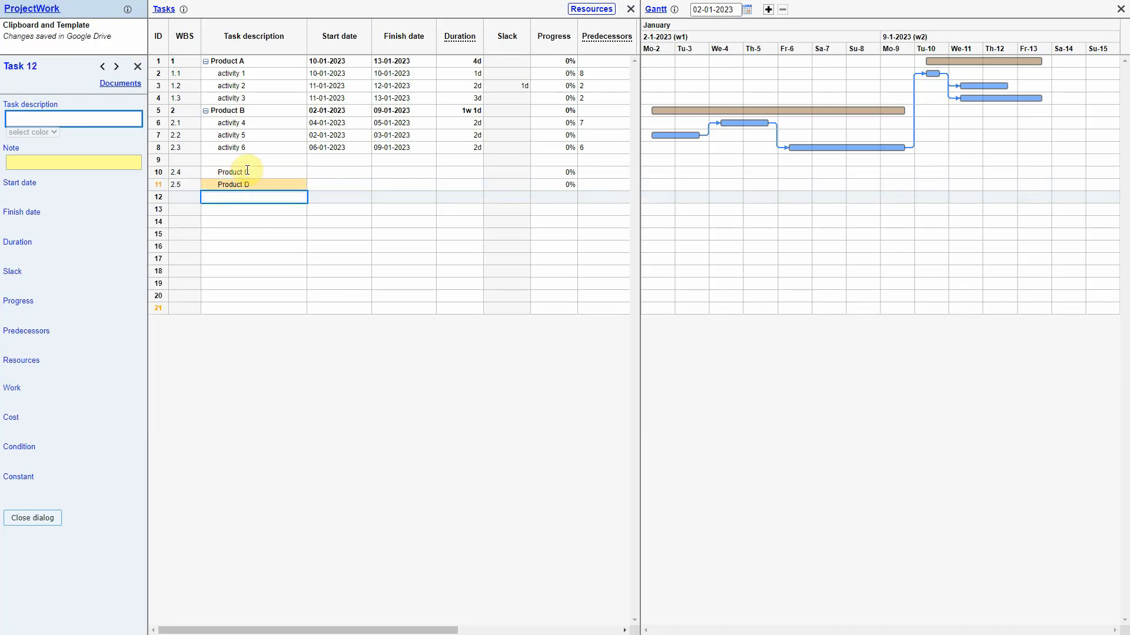
Decrease the indent of Product C and Product D together by one level
{"action": "left_click_drag", "start_coordinate": [193, 171], "coordinate": [193, 181]}
{"action": "right_click", "coordinate": [193, 182]}
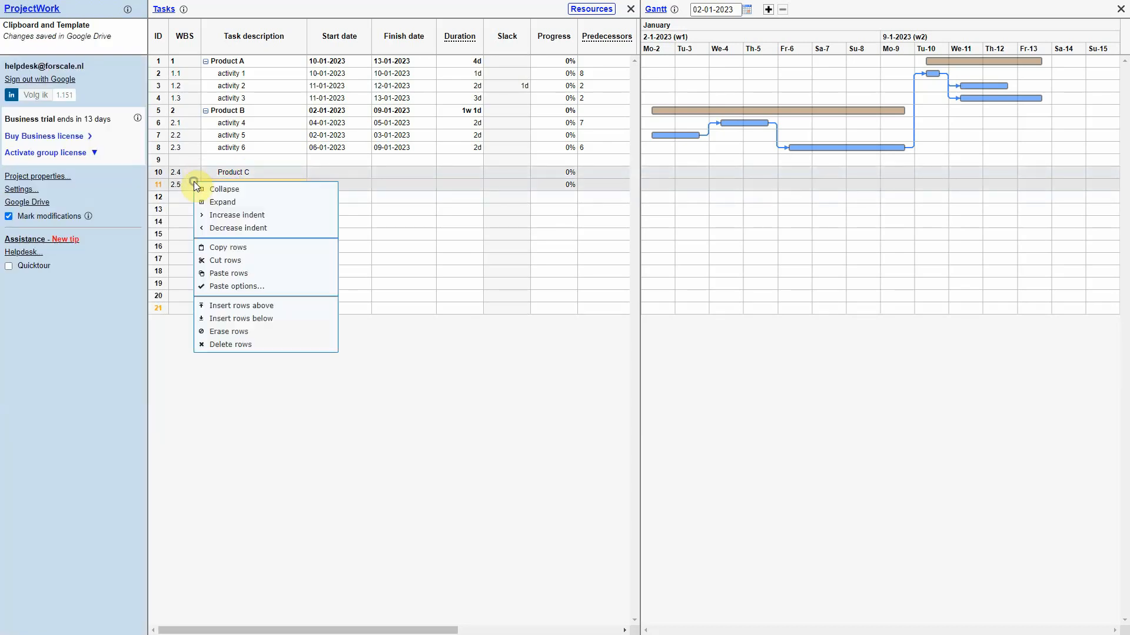
{"action": "left_click", "coordinate": [266, 228]}
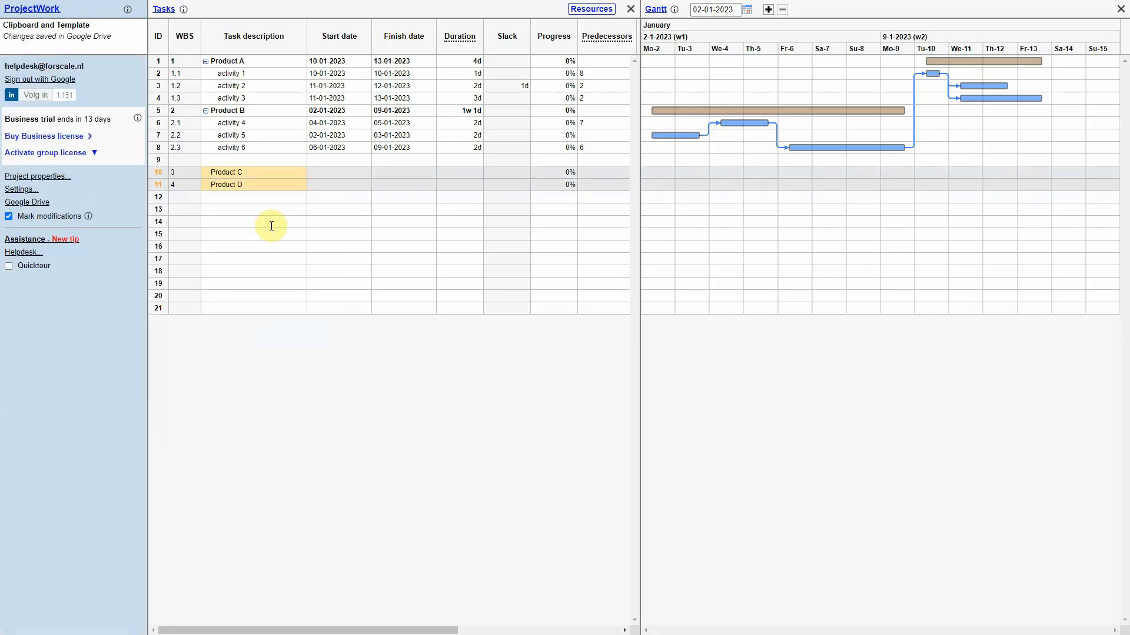
Copy activities 1 to 3 of Product A and paste them at the Product D row, under Product C
{"action": "left_click", "coordinate": [163, 72]}
{"action": "left_click_drag", "start_coordinate": [161, 70], "coordinate": [160, 95]}
{"action": "right_click", "coordinate": [160, 95]}
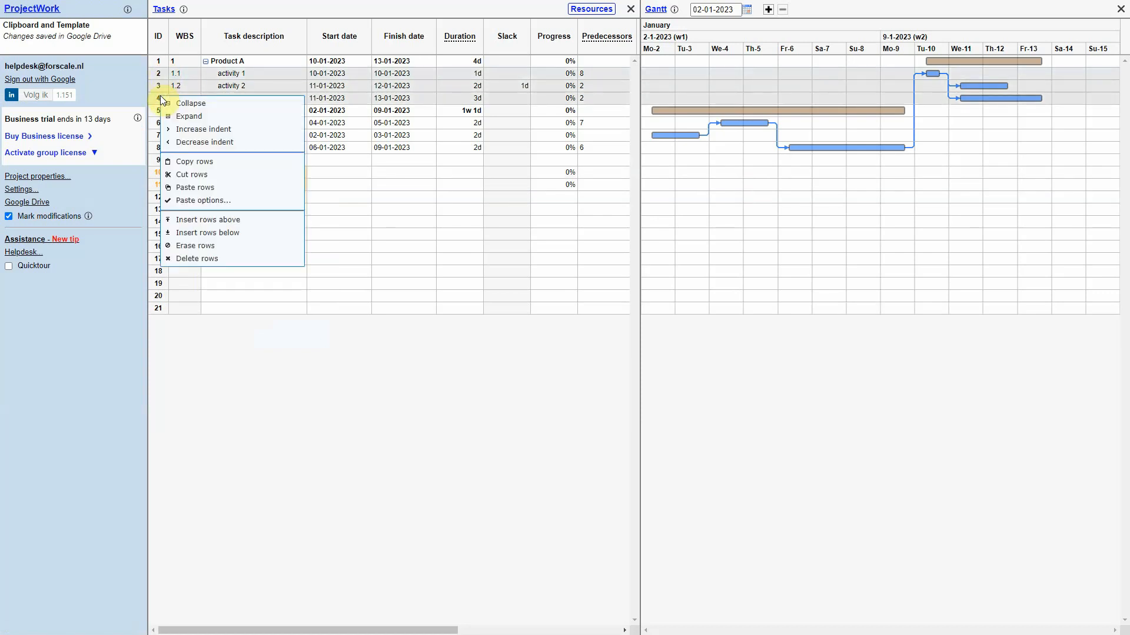
{"action": "left_click", "coordinate": [229, 162]}
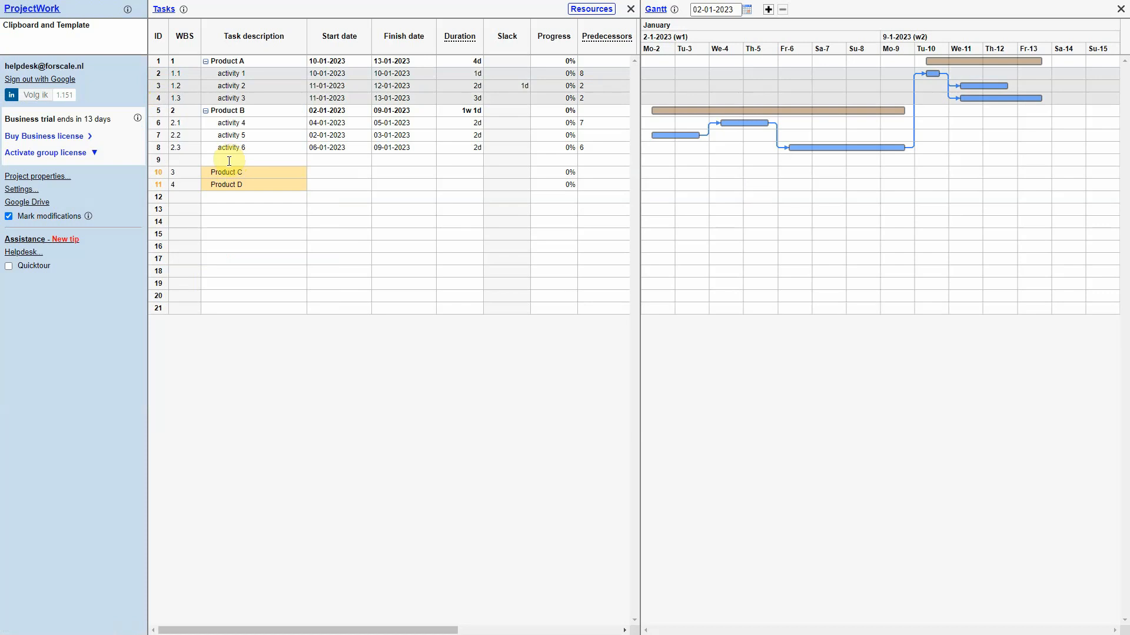
{"action": "left_click", "coordinate": [162, 185]}
{"action": "right_click", "coordinate": [162, 186]}
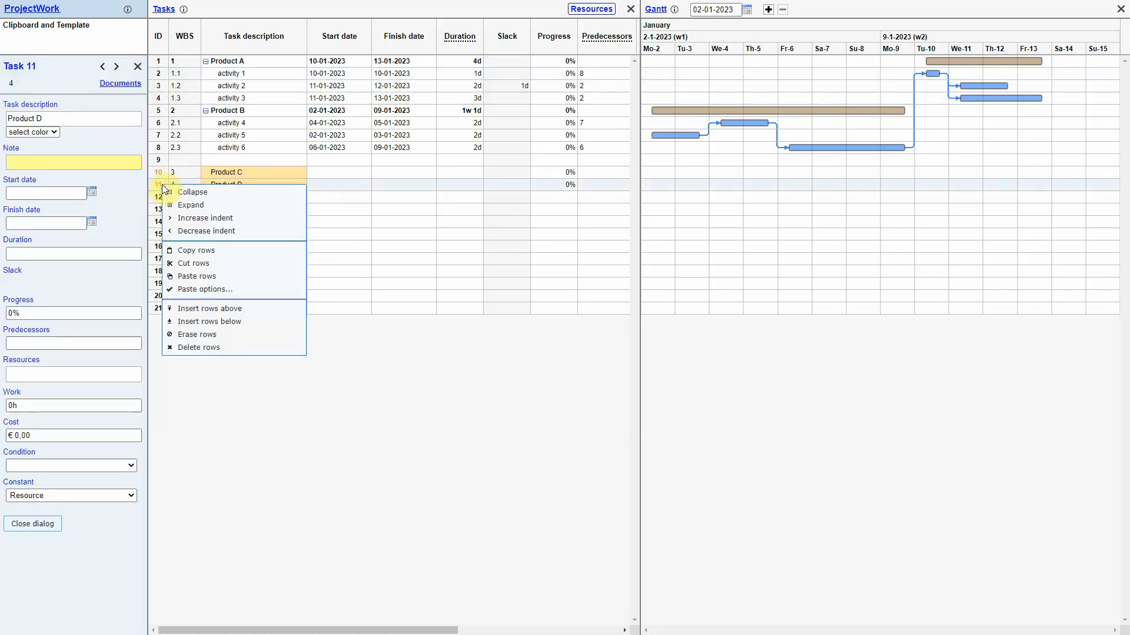
{"action": "left_click", "coordinate": [231, 277]}
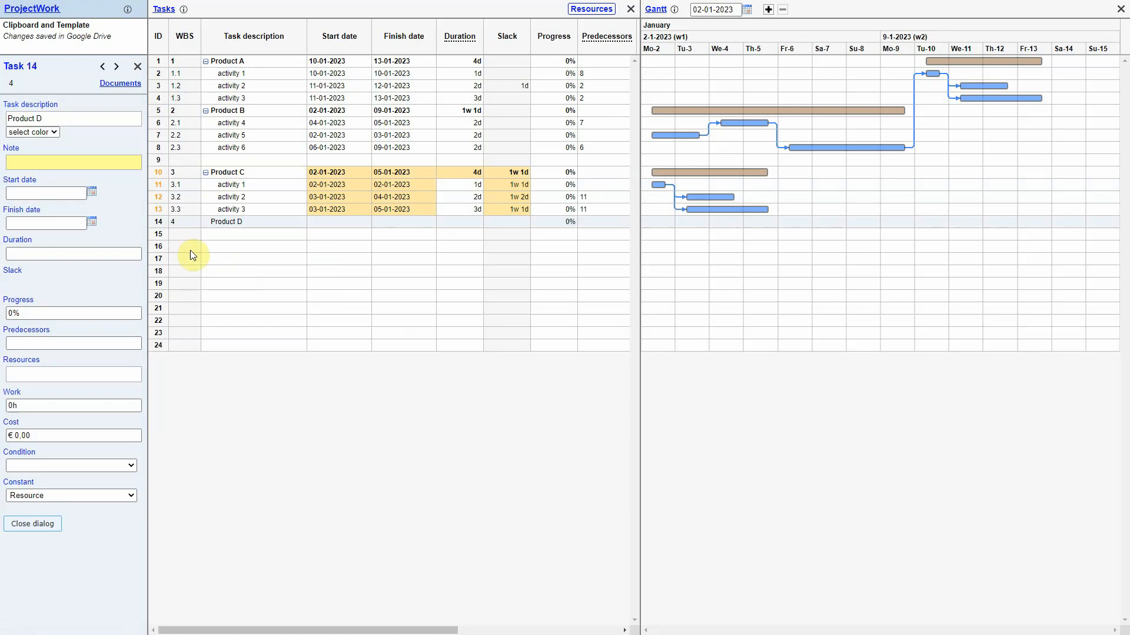
Paste the same copied activities again into row 15, directly under Product D
{"action": "left_click", "coordinate": [169, 238]}
{"action": "right_click", "coordinate": [170, 237]}
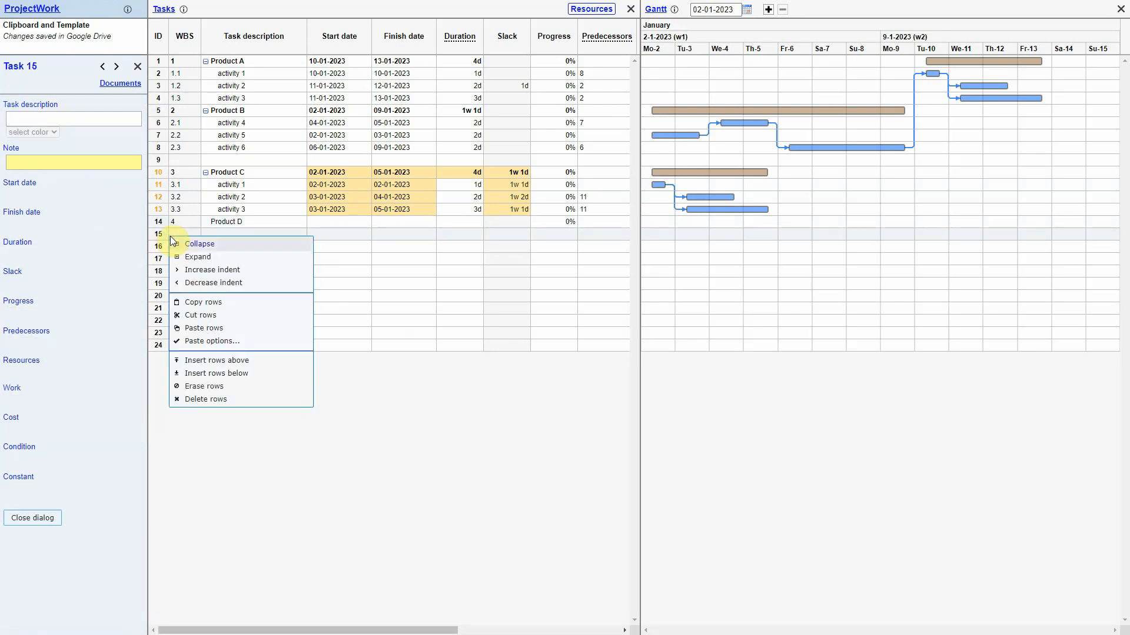
{"action": "left_click", "coordinate": [243, 330]}
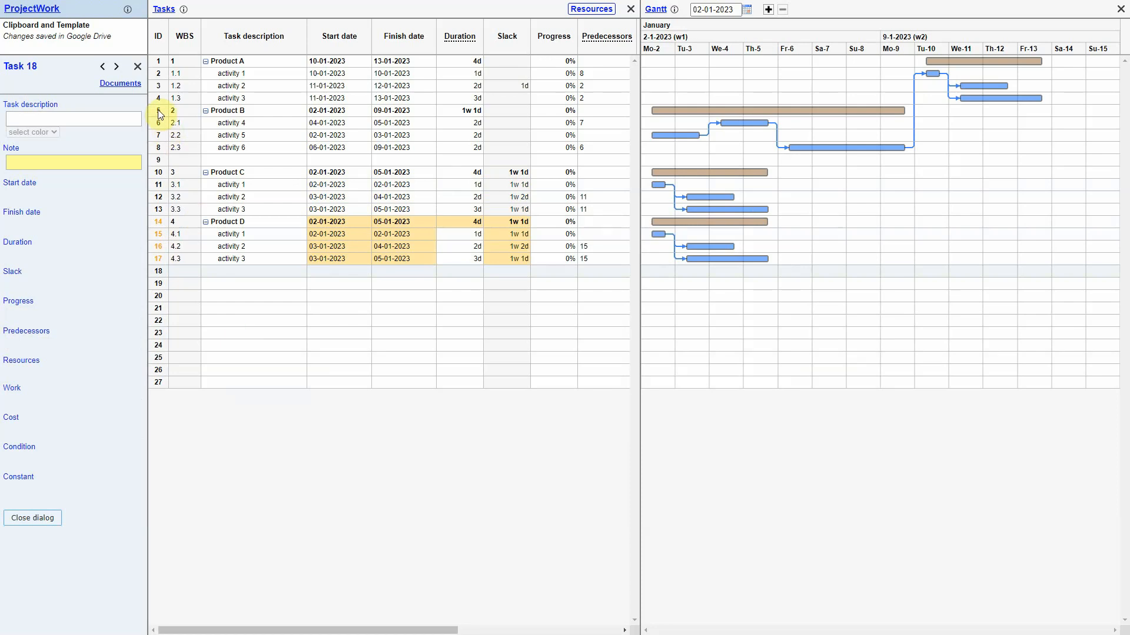
Cut Product B together with activities 4 to 6 and paste the rows above Product A
{"action": "left_click_drag", "start_coordinate": [159, 115], "coordinate": [156, 149]}
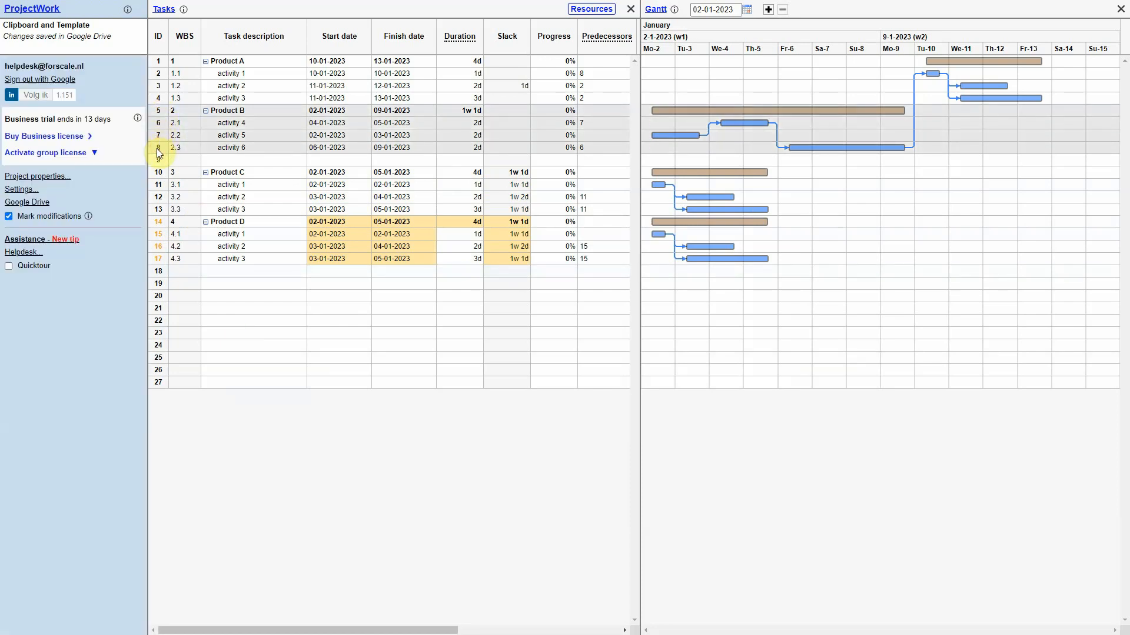
{"action": "right_click", "coordinate": [158, 150]}
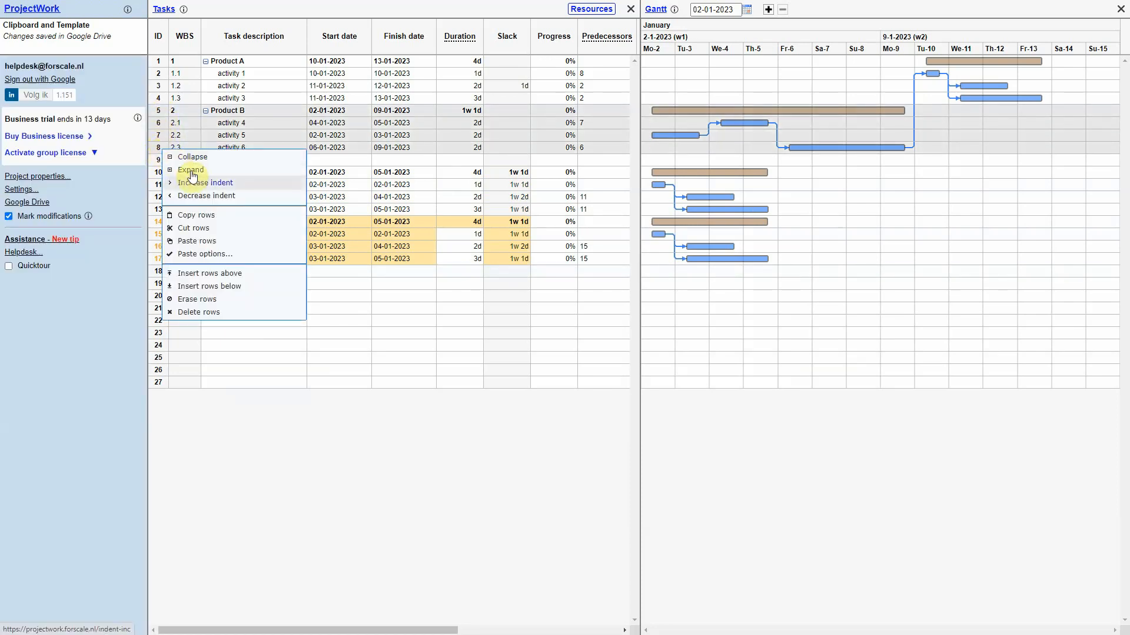
{"action": "left_click", "coordinate": [227, 232]}
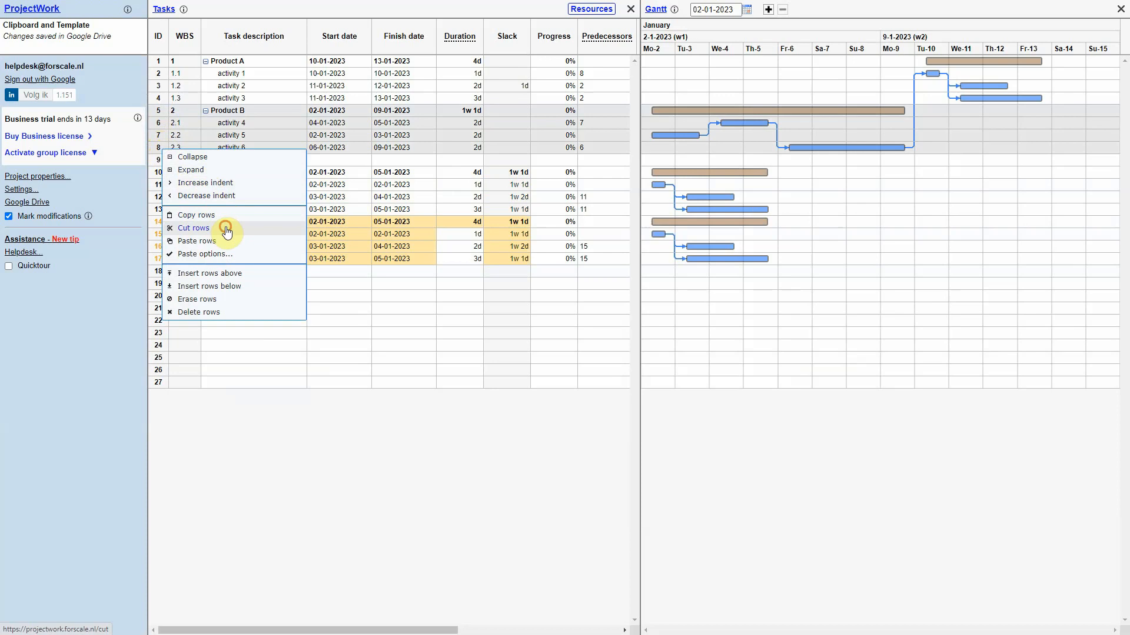
{"action": "double_click", "coordinate": [178, 61]}
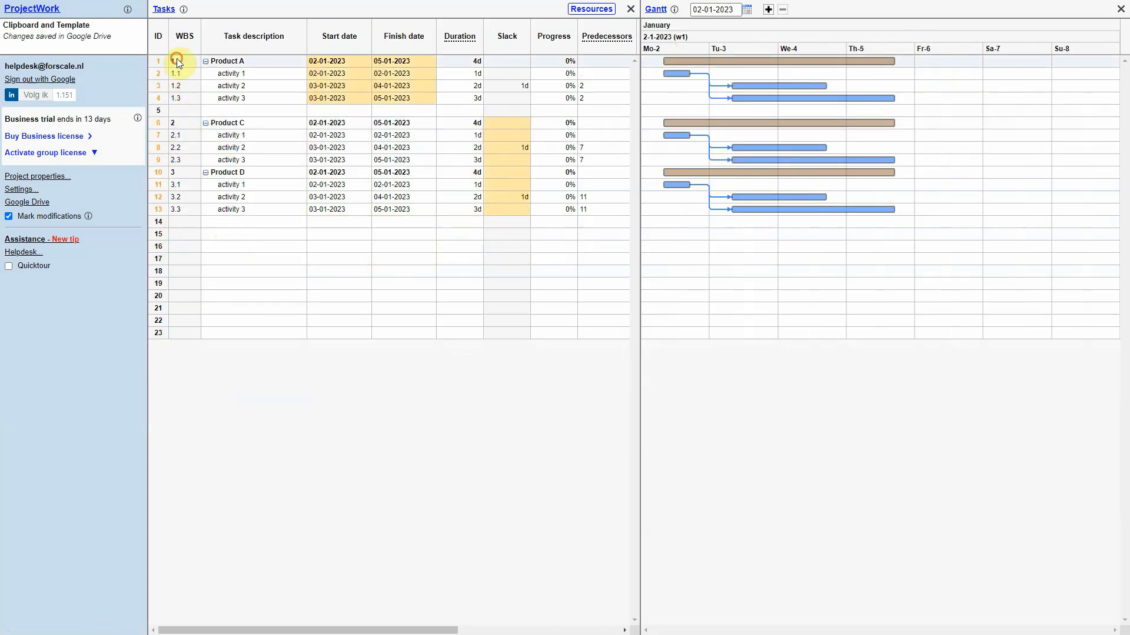
{"action": "right_click", "coordinate": [180, 64]}
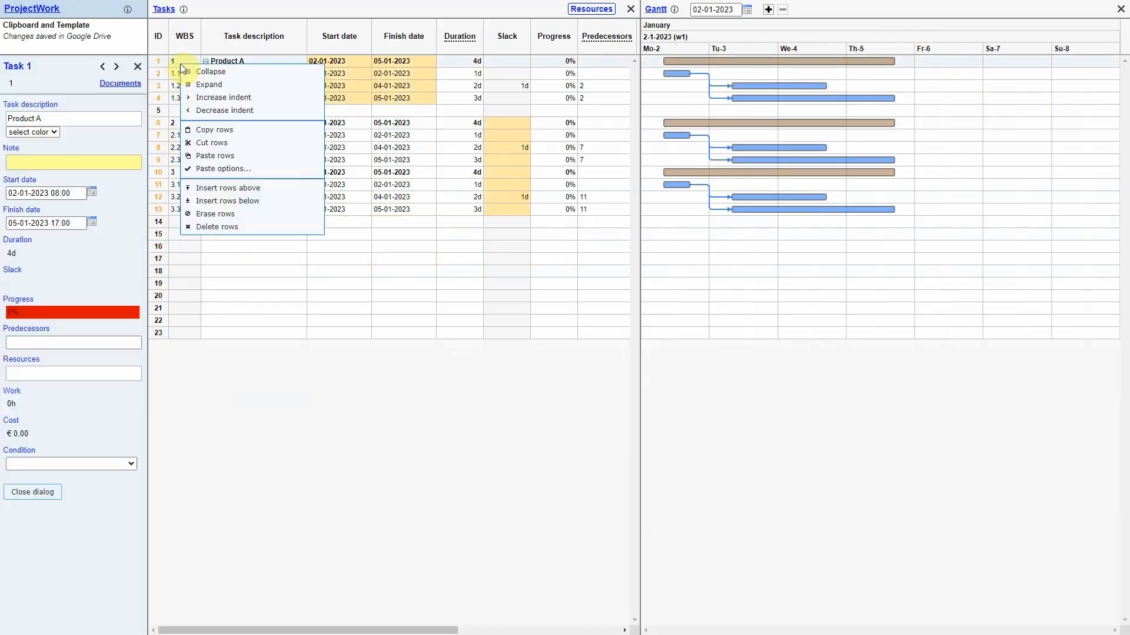
{"action": "left_click", "coordinate": [241, 156]}
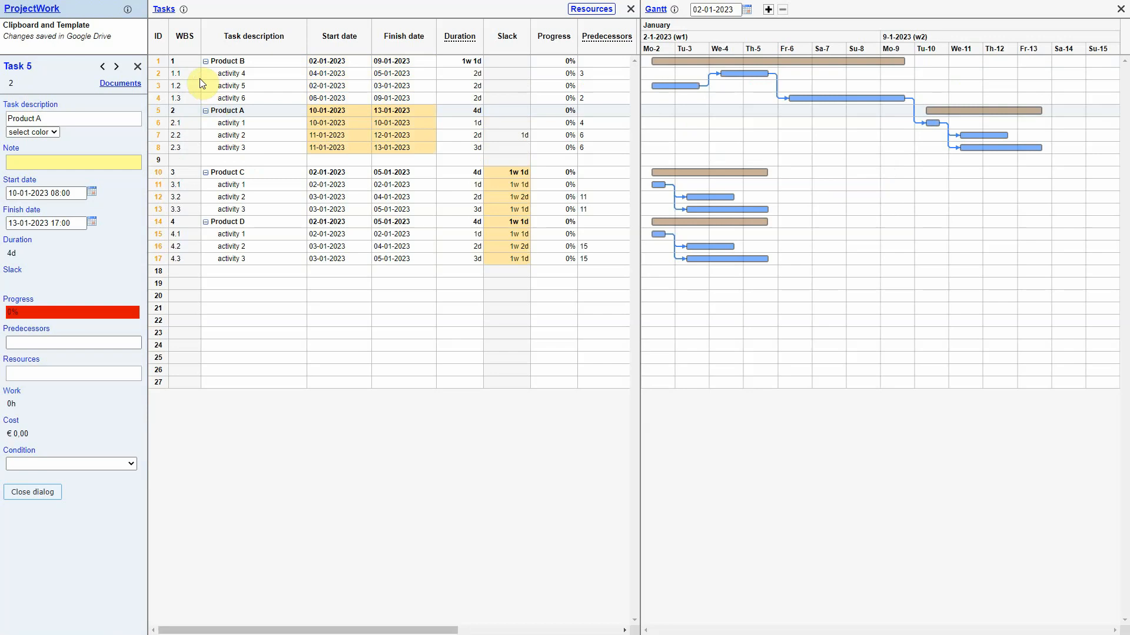
Try to paste the cut rows a second time at the Product A row
{"action": "right_click", "coordinate": [189, 111]}
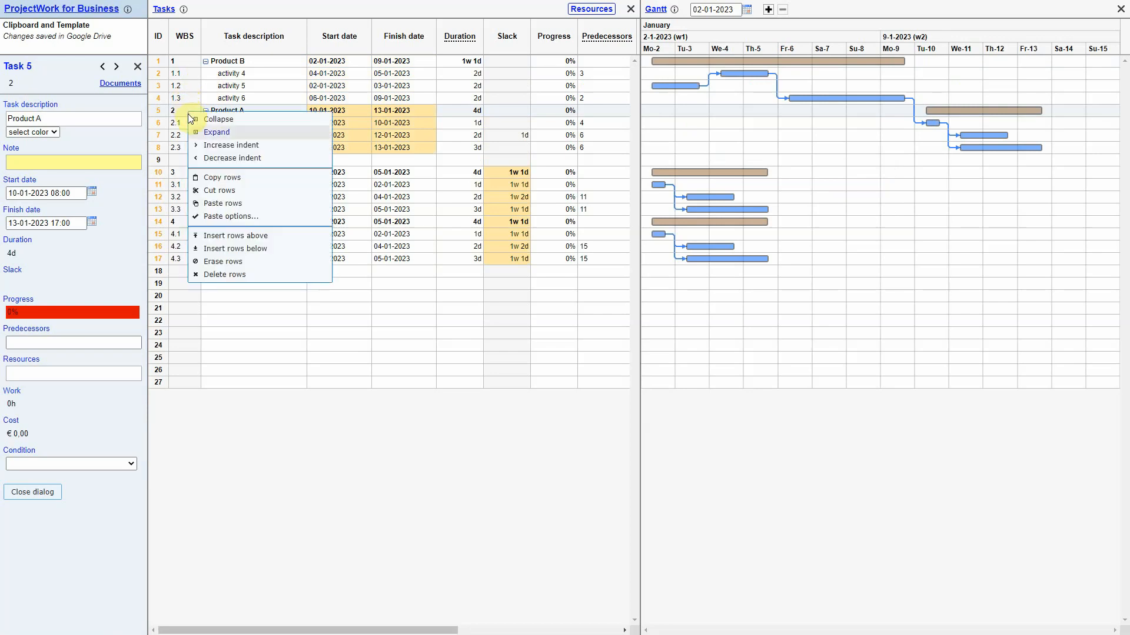
{"action": "left_click", "coordinate": [259, 204]}
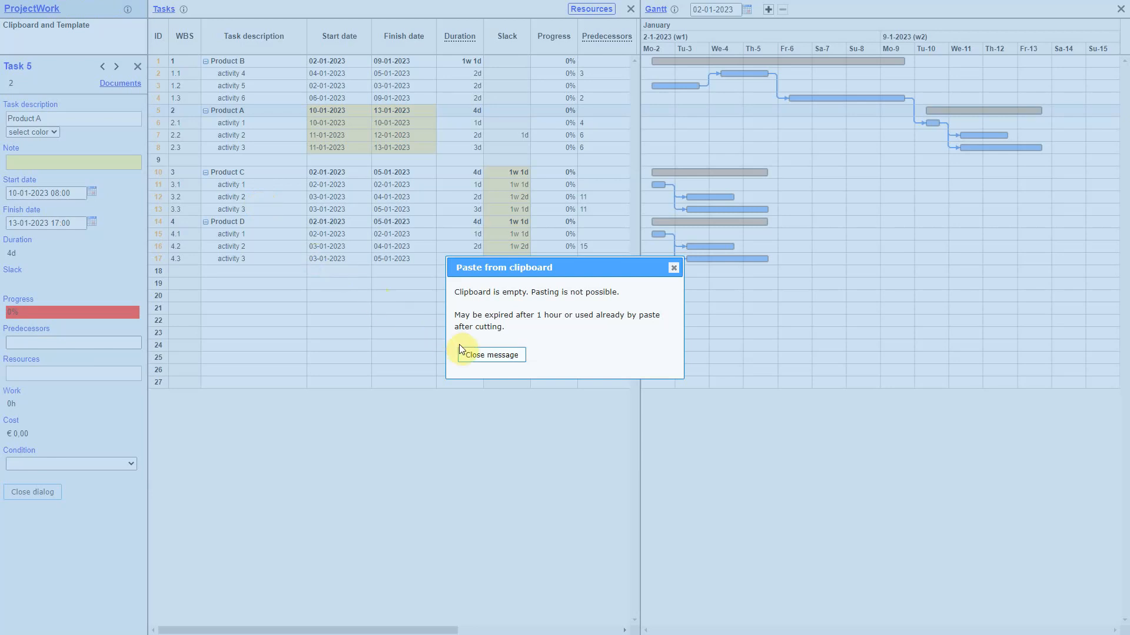
{"action": "left_click", "coordinate": [478, 356]}
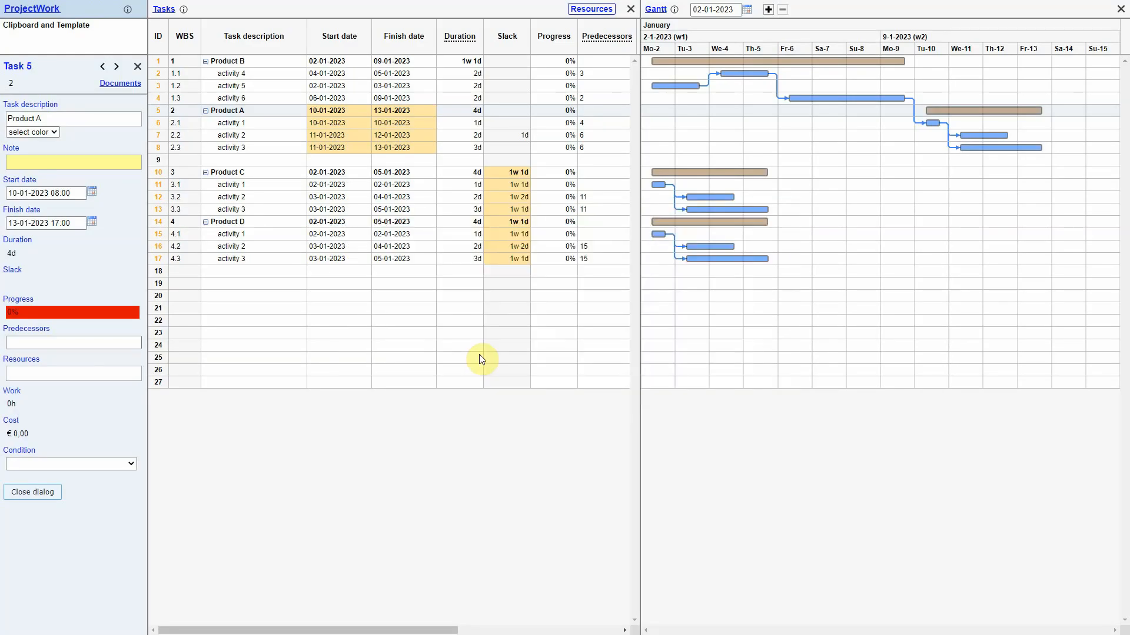
Review the paste options for copied tasks, including repeat pasting and duration multiplication, without changing them
{"action": "left_click", "coordinate": [164, 10]}
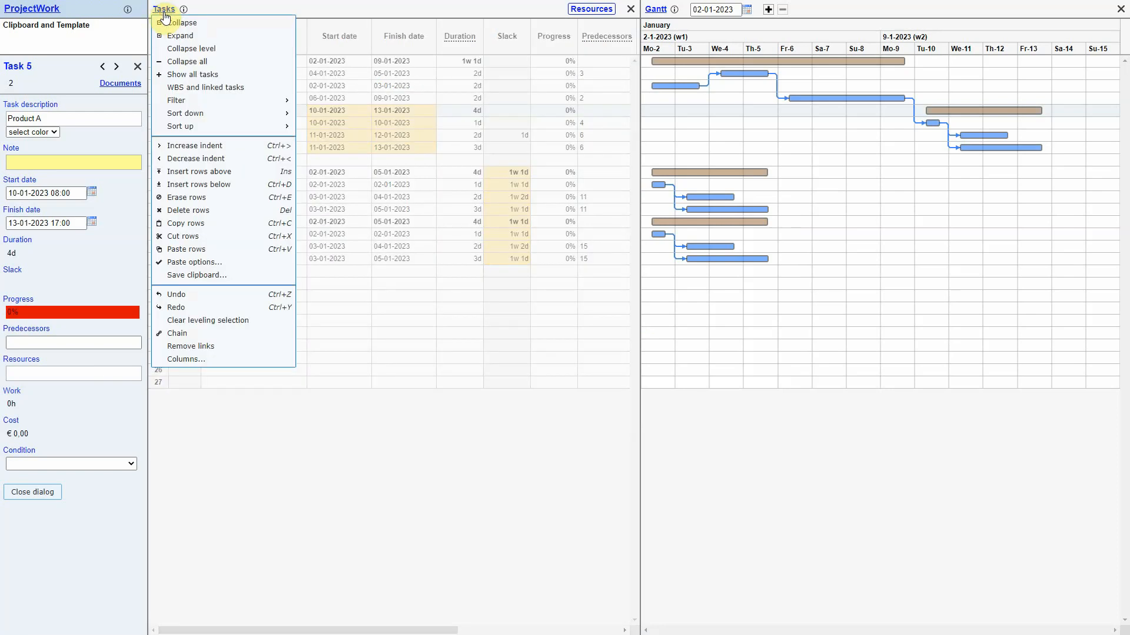
{"action": "left_click", "coordinate": [229, 262]}
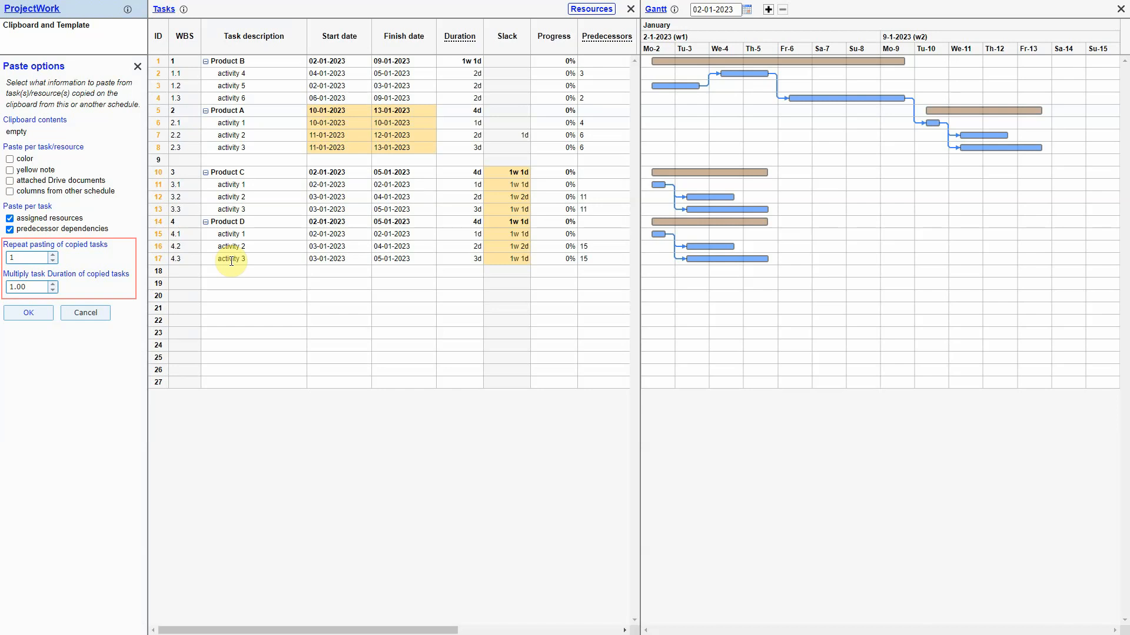
{"action": "left_click", "coordinate": [140, 66]}
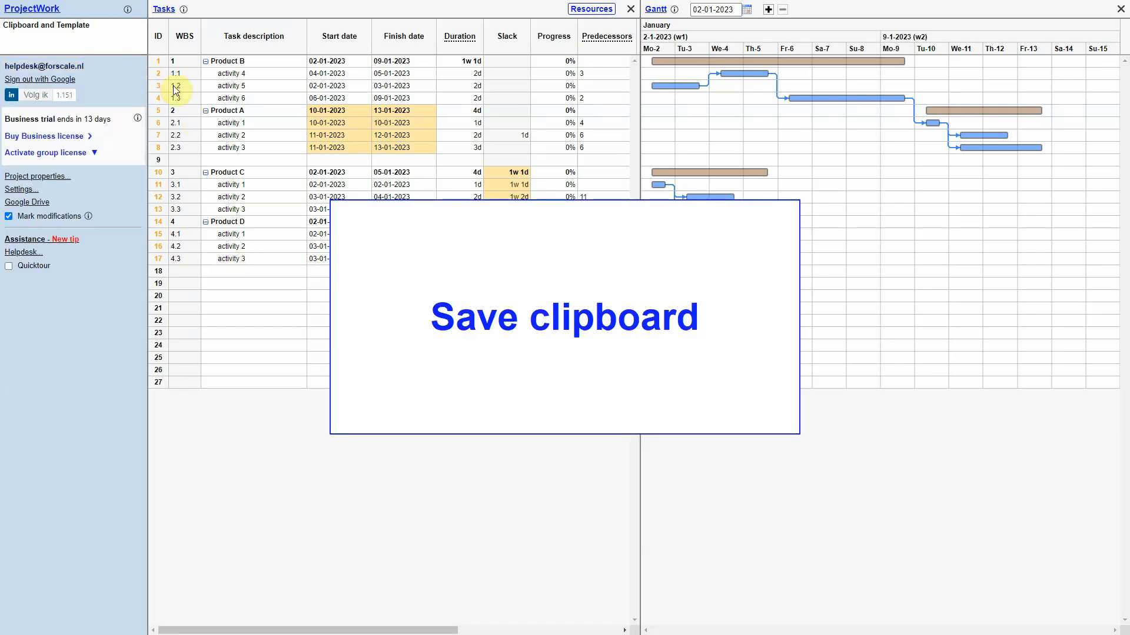
Copy Product A with its three activities and store the clipboard contents as saved tasks
{"action": "left_click_drag", "start_coordinate": [189, 106], "coordinate": [185, 147]}
{"action": "right_click", "coordinate": [184, 146]}
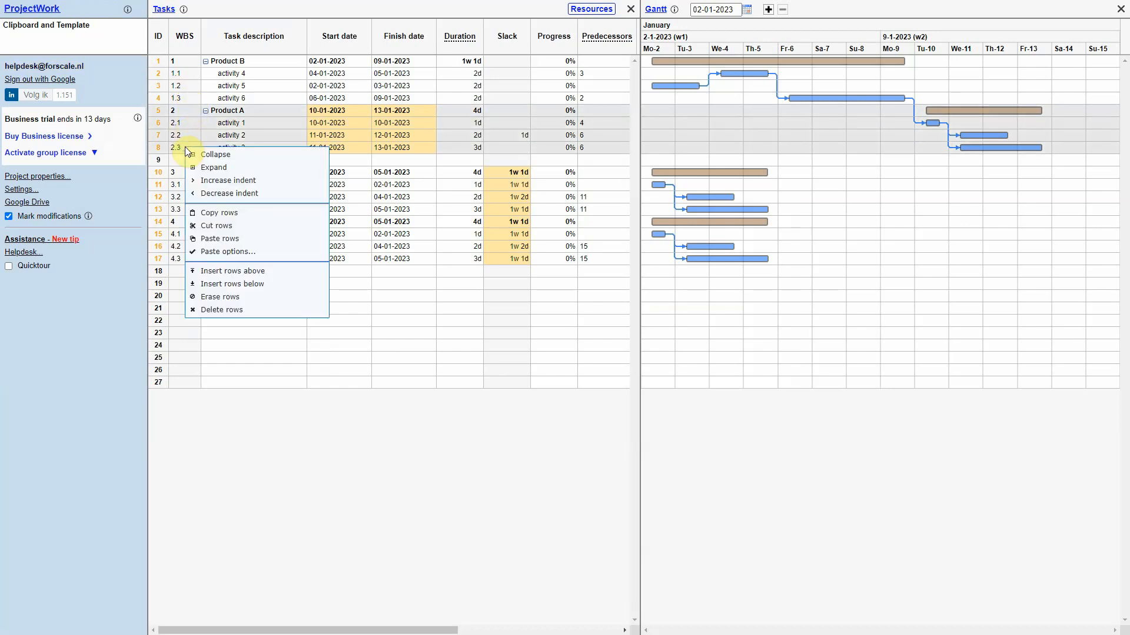
{"action": "left_click", "coordinate": [245, 217]}
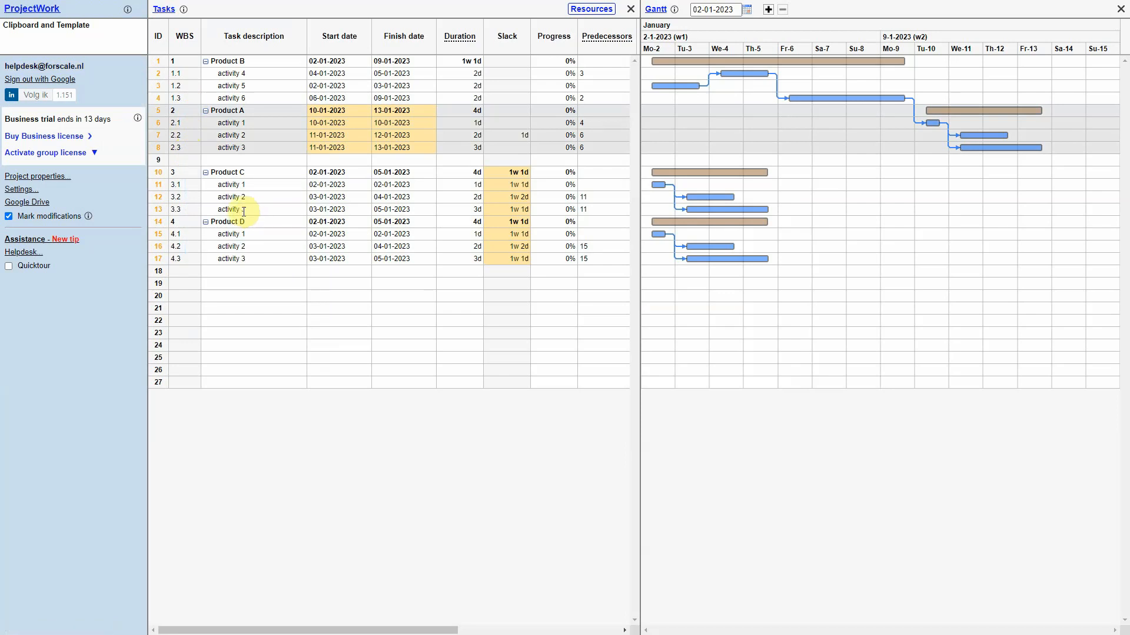
{"action": "left_click", "coordinate": [162, 16]}
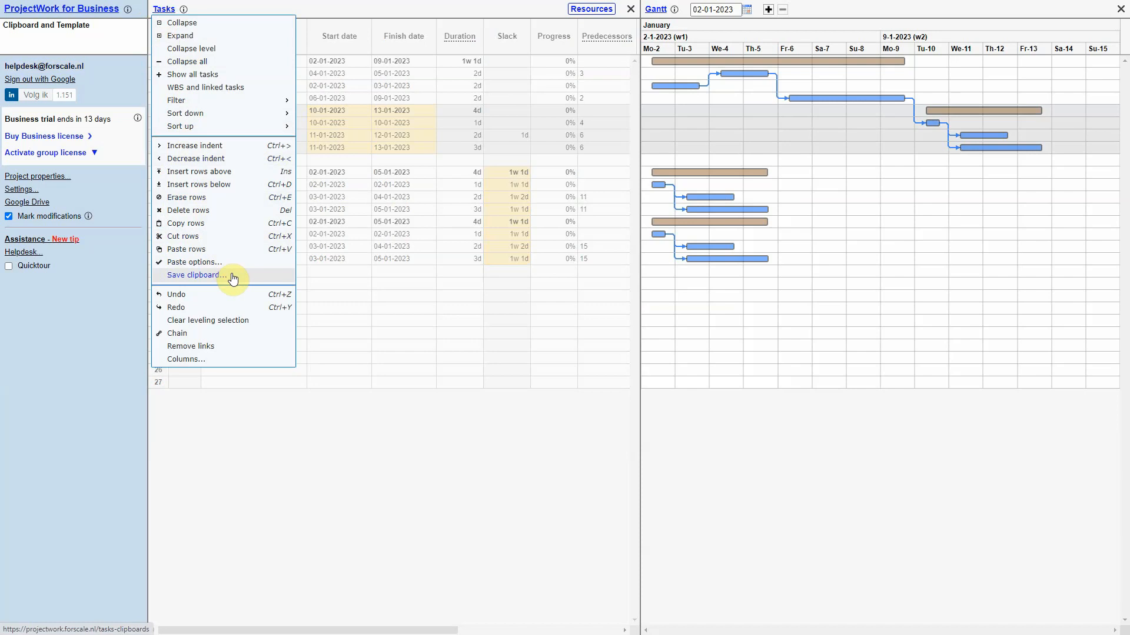
{"action": "left_click", "coordinate": [233, 277]}
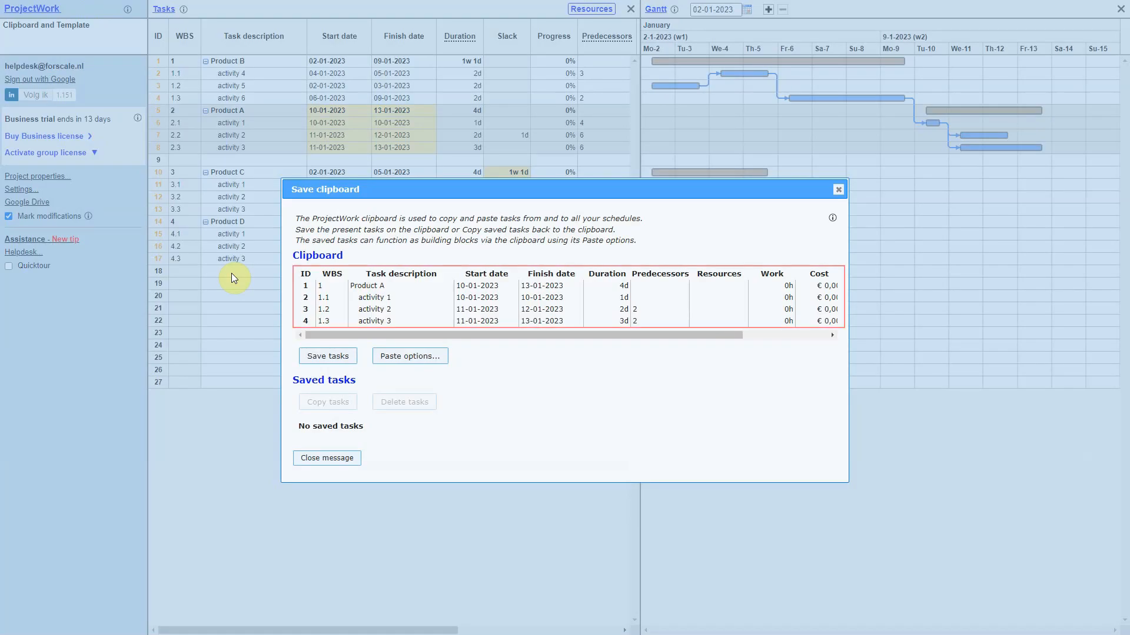
{"action": "left_click", "coordinate": [317, 356]}
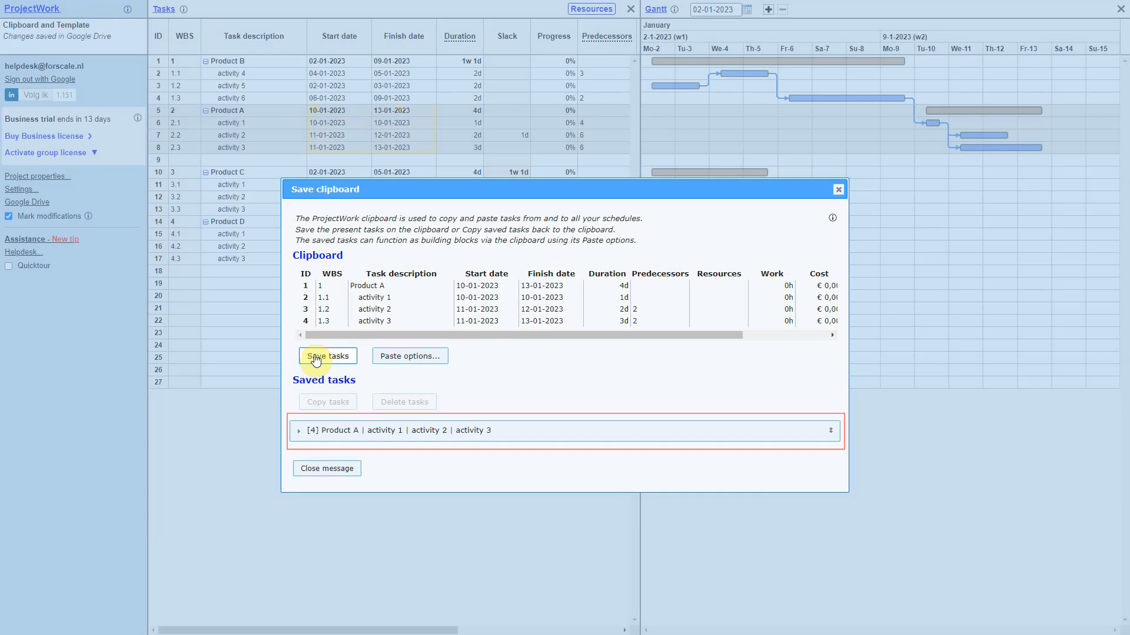
{"action": "left_click", "coordinate": [326, 469]}
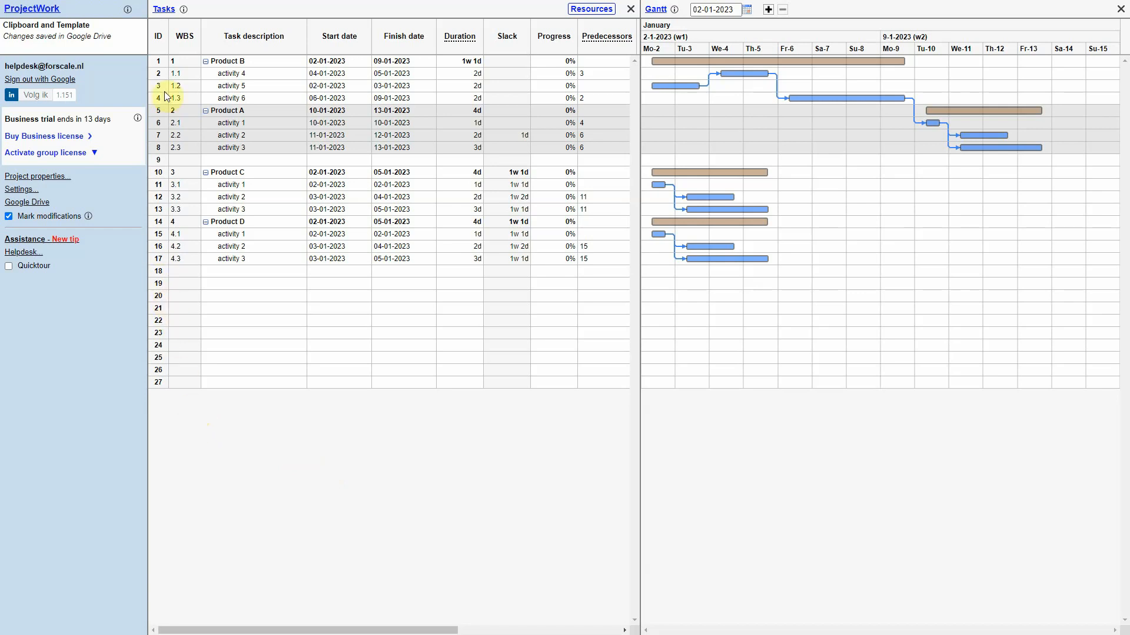
Copy Product B with activities 4 to 6 and store them as a second set of saved tasks
{"action": "left_click", "coordinate": [171, 62]}
{"action": "right_click", "coordinate": [175, 96]}
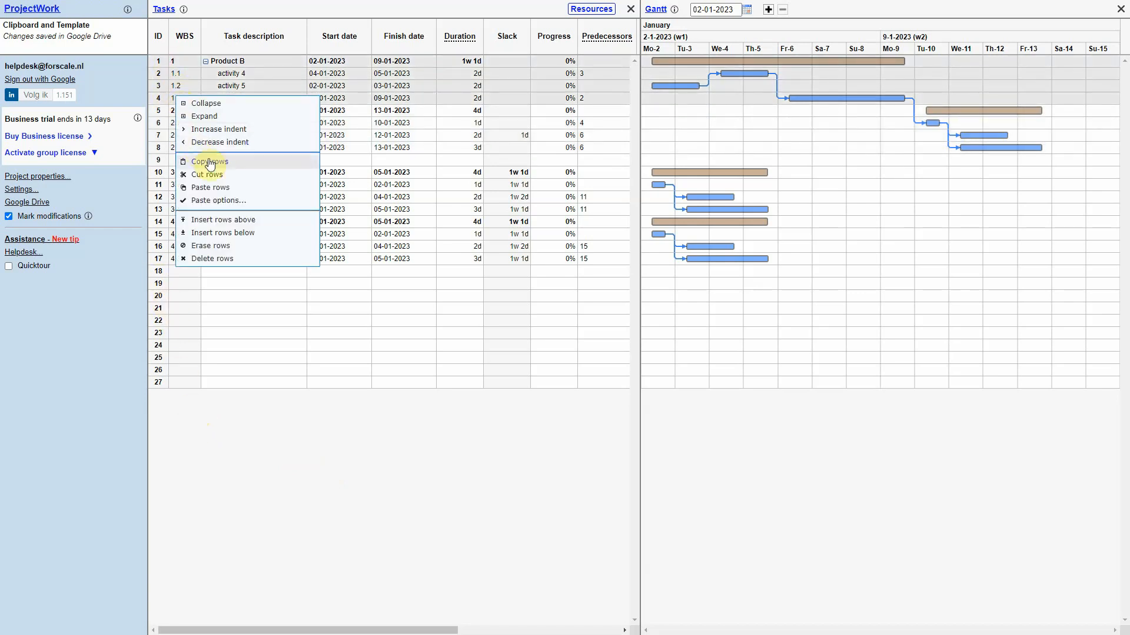
{"action": "left_click", "coordinate": [235, 167]}
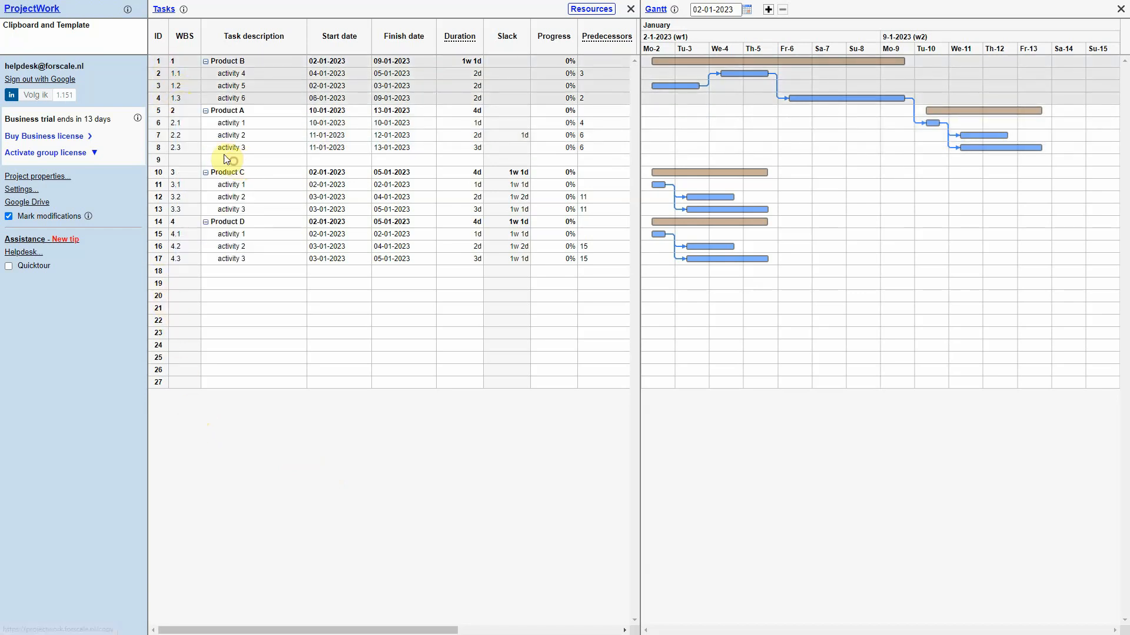
{"action": "left_click", "coordinate": [167, 11]}
{"action": "left_click", "coordinate": [213, 275]}
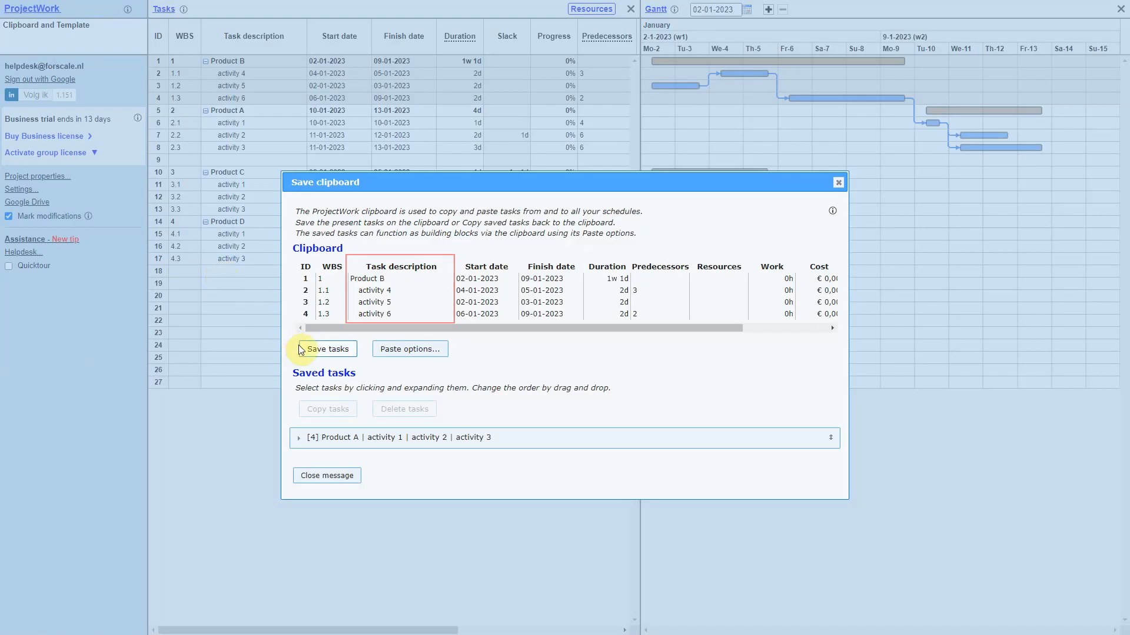
{"action": "left_click", "coordinate": [328, 350]}
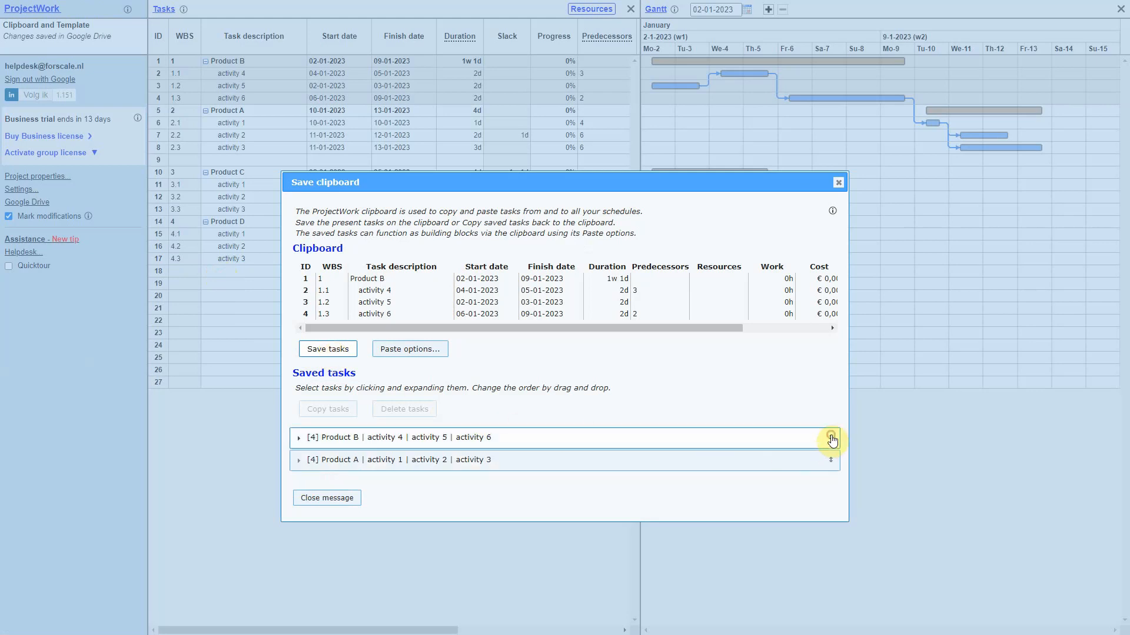
Move the saved Product B set below the Product A set and expand the Product A set
{"action": "left_click_drag", "start_coordinate": [830, 438], "coordinate": [820, 468]}
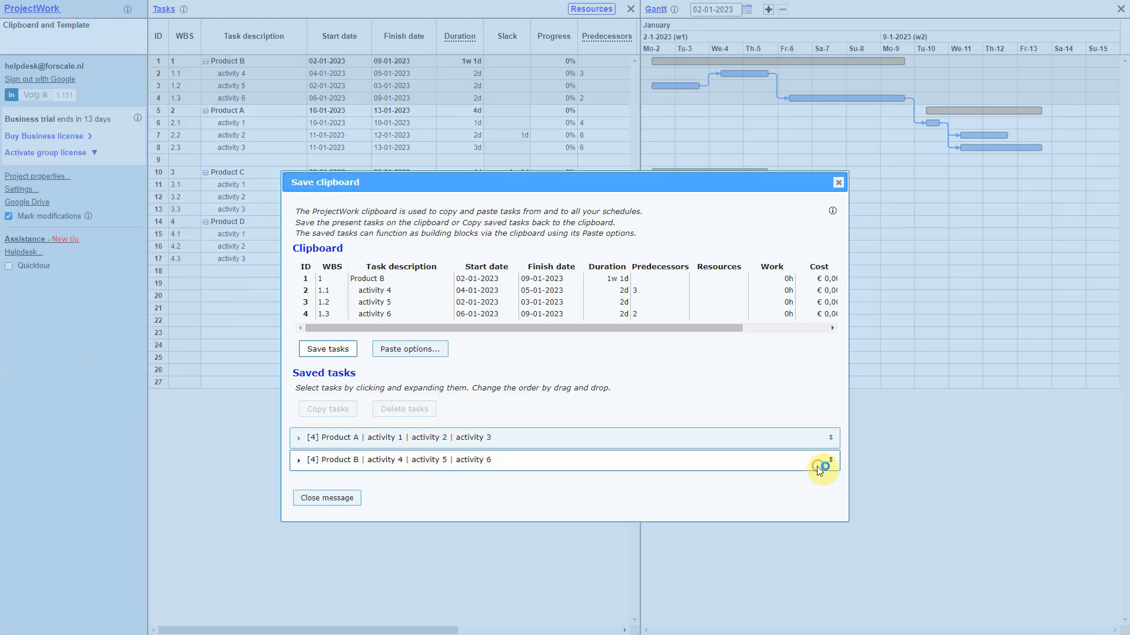
{"action": "left_click", "coordinate": [560, 441]}
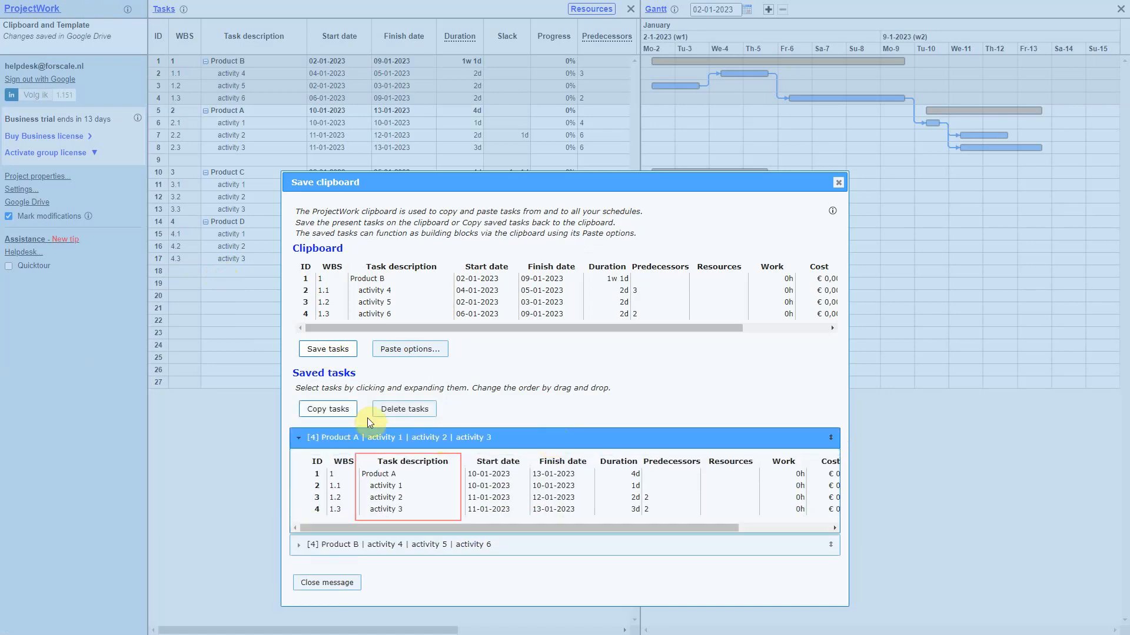
Copy the saved Product A tasks back to the clipboard and set the paste duration multiplier to 2.00
{"action": "left_click", "coordinate": [322, 410]}
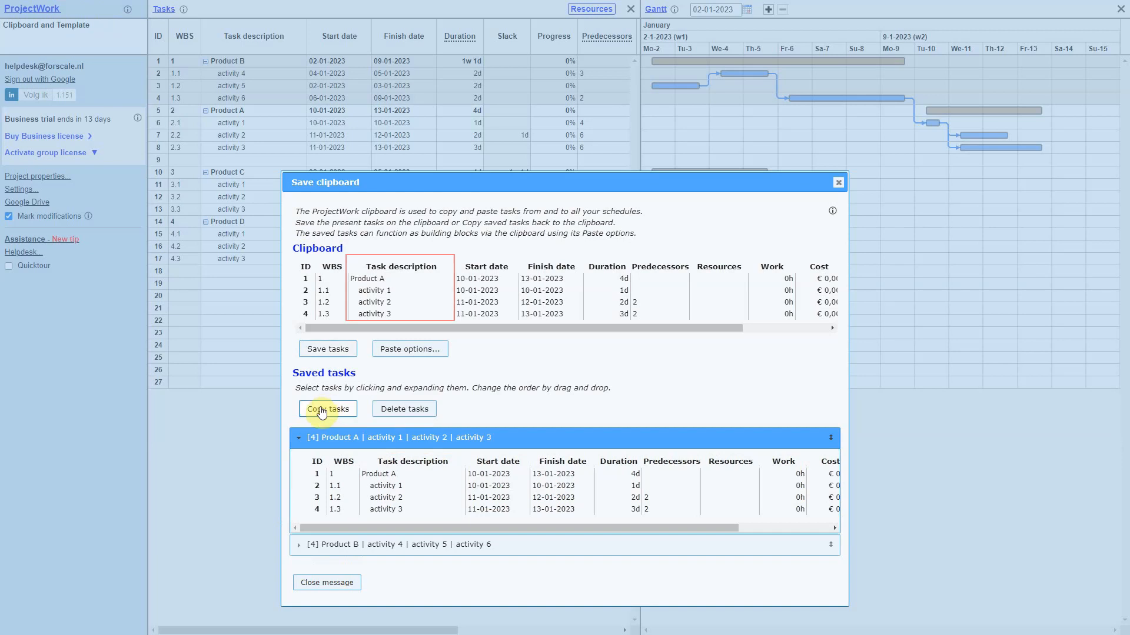
{"action": "left_click", "coordinate": [402, 355]}
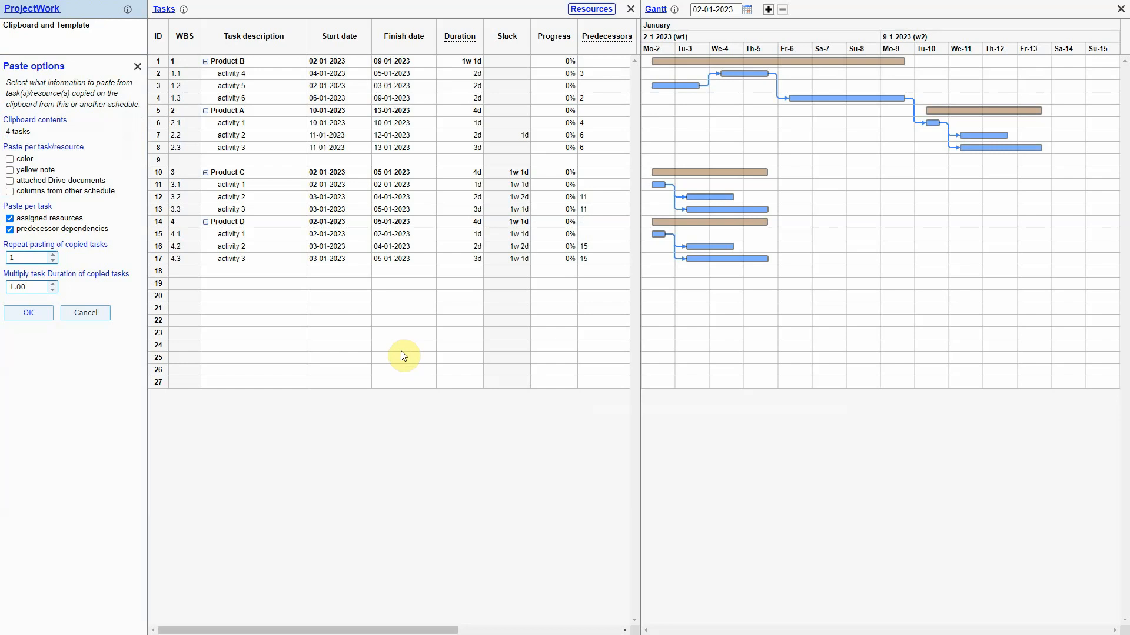
{"action": "left_click", "coordinate": [53, 284]}
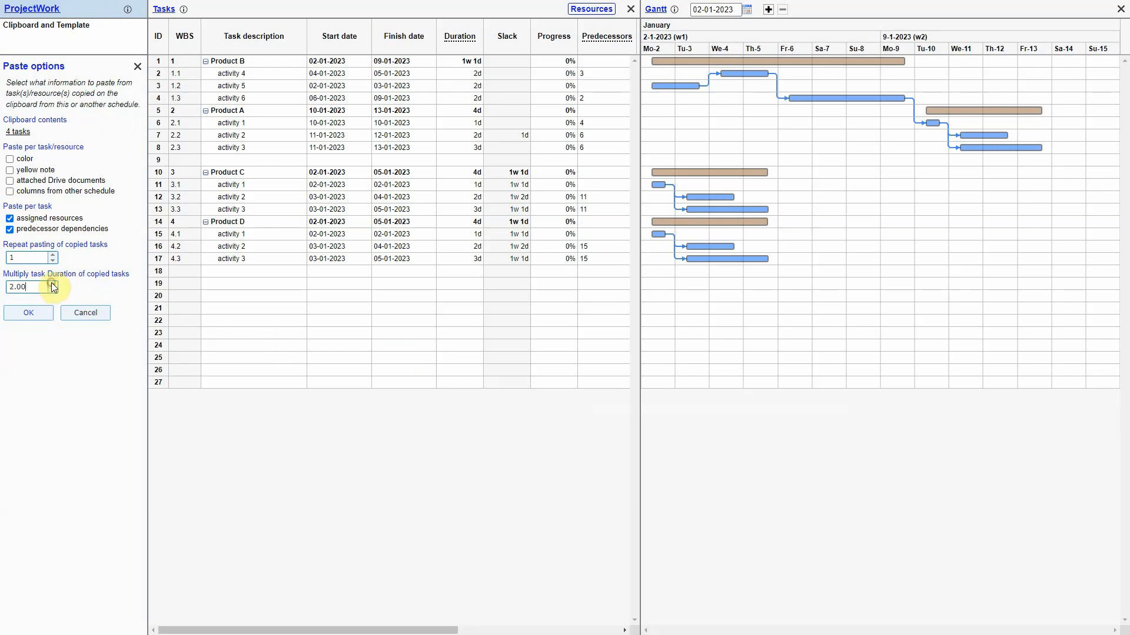
{"action": "left_click", "coordinate": [35, 316]}
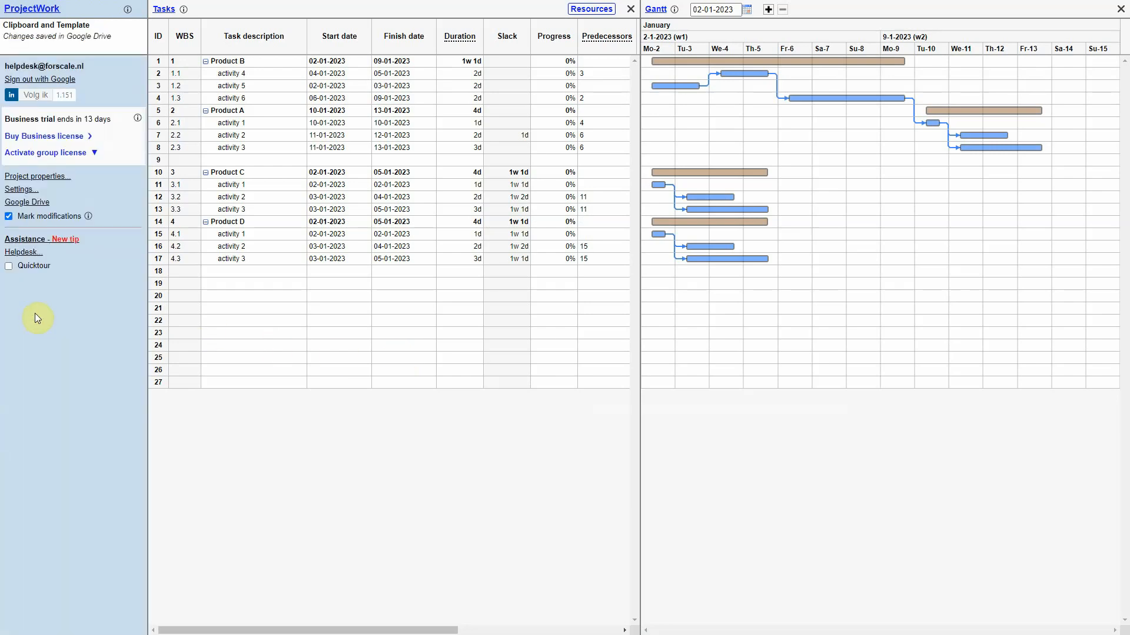
Paste the clipboard tasks at row 19 of the schedule and close the task details
{"action": "left_click", "coordinate": [164, 288]}
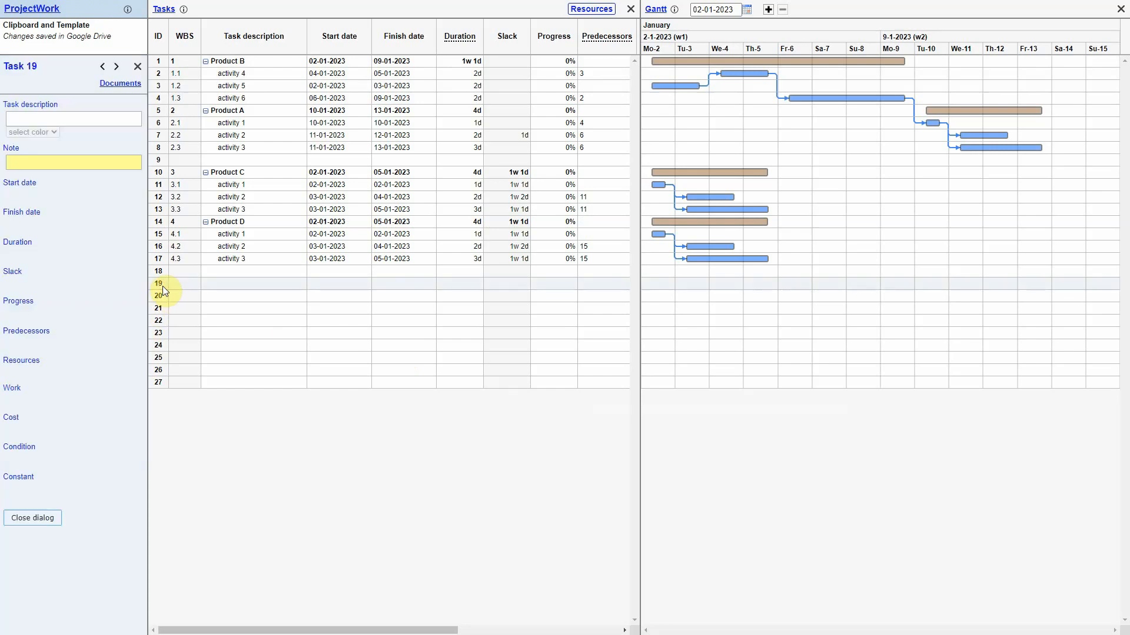
{"action": "right_click", "coordinate": [164, 288]}
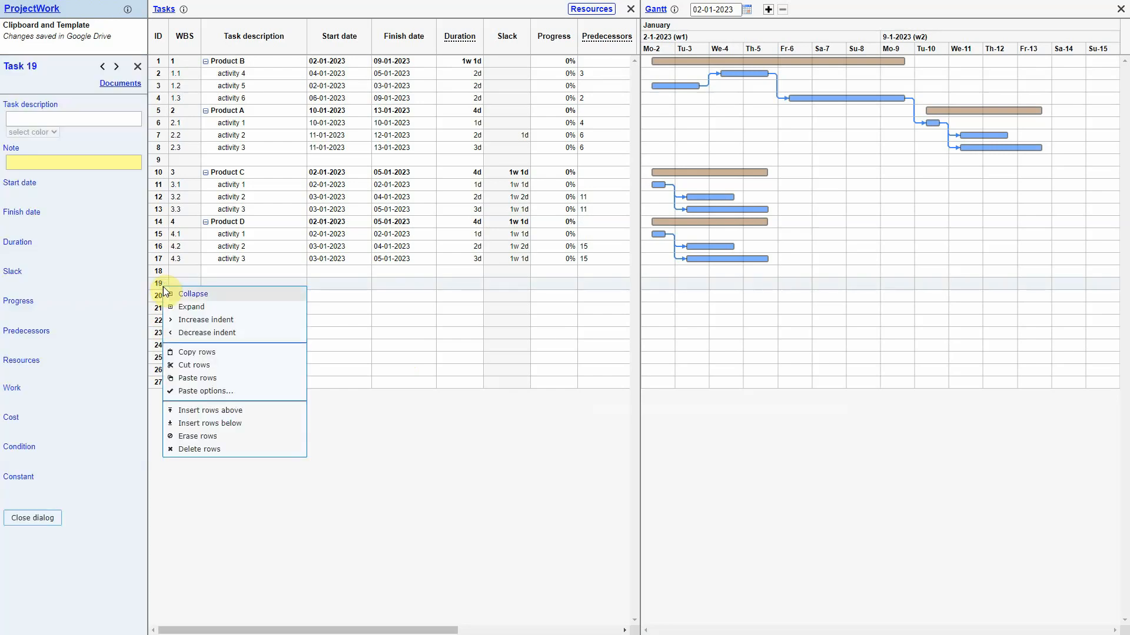
{"action": "left_click", "coordinate": [234, 378]}
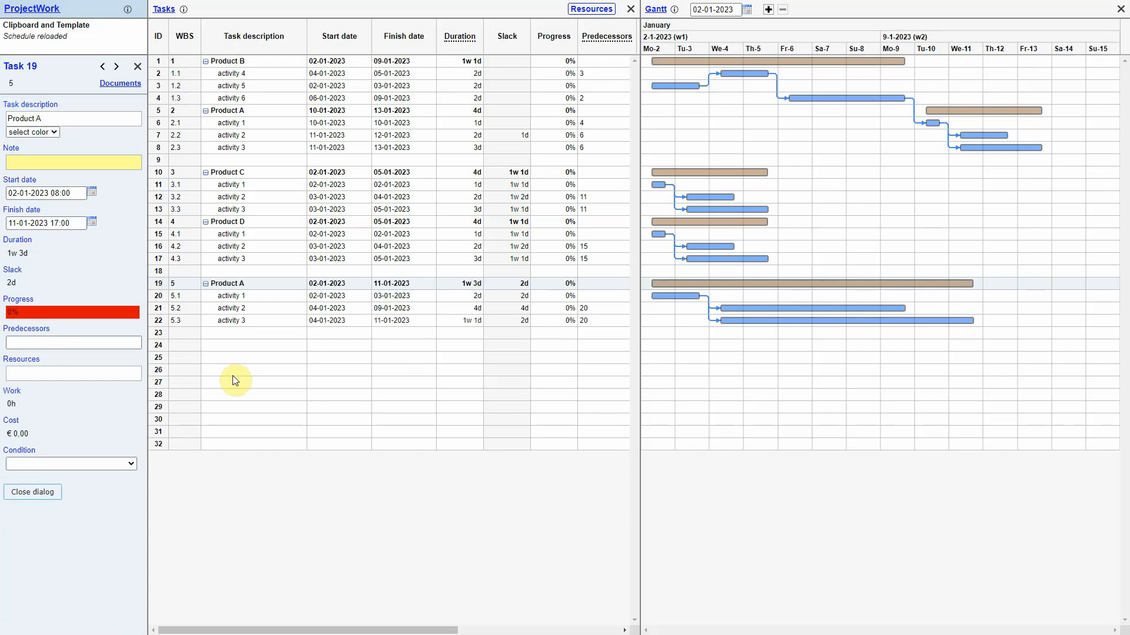
{"action": "left_click", "coordinate": [134, 67]}
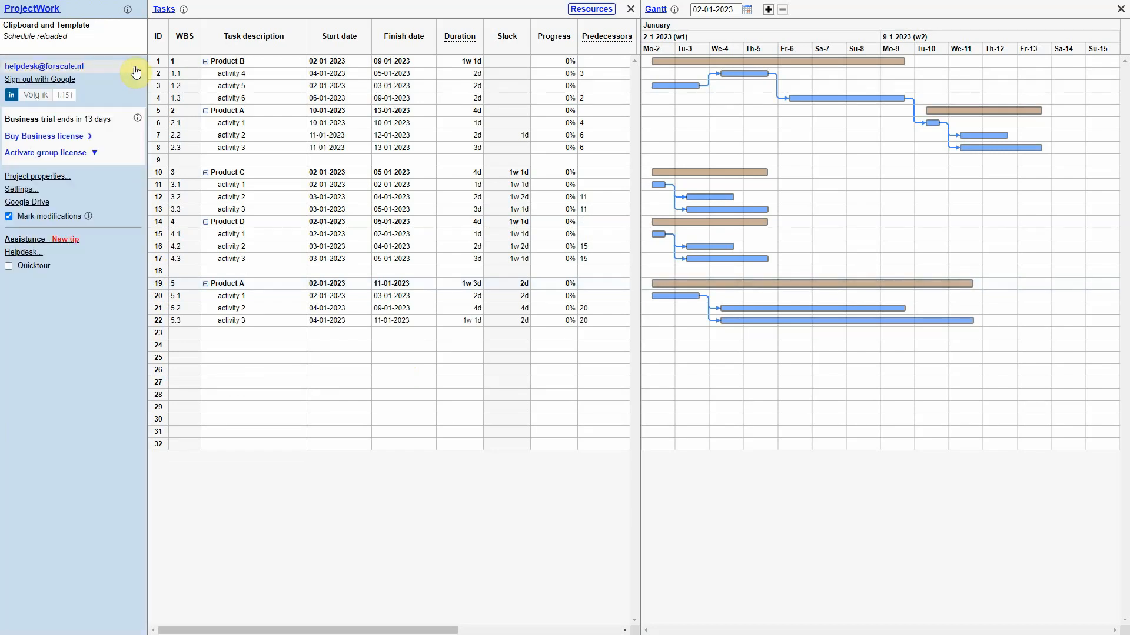
Make a copy of the schedule to a new Google Drive file, including the saved clipboard tasks
{"action": "left_click", "coordinate": [43, 9]}
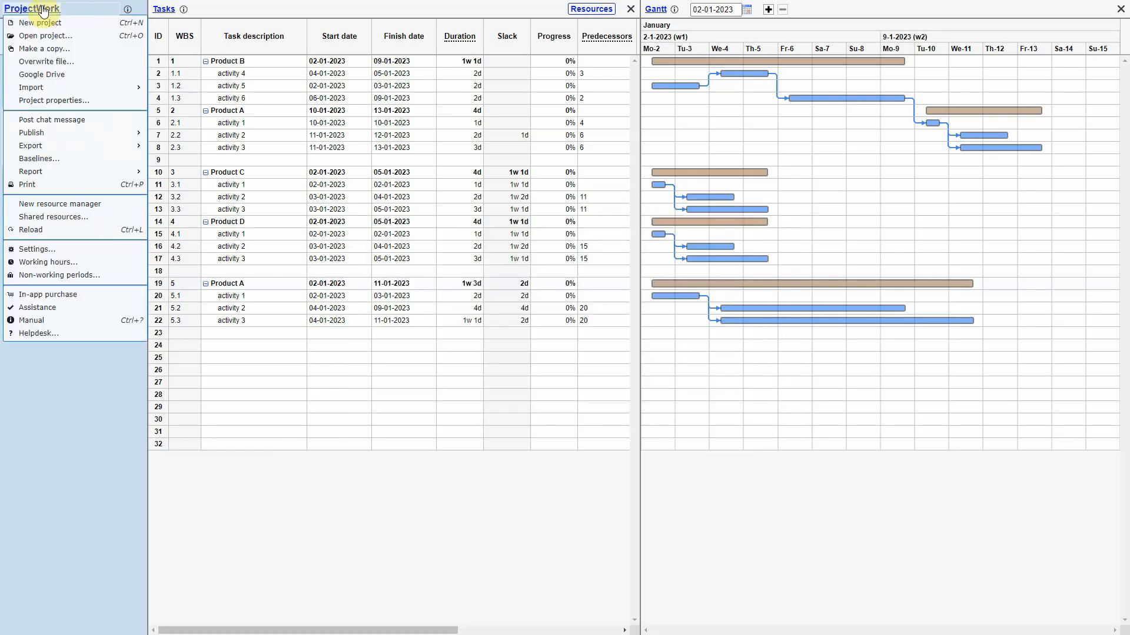
{"action": "left_click", "coordinate": [84, 50]}
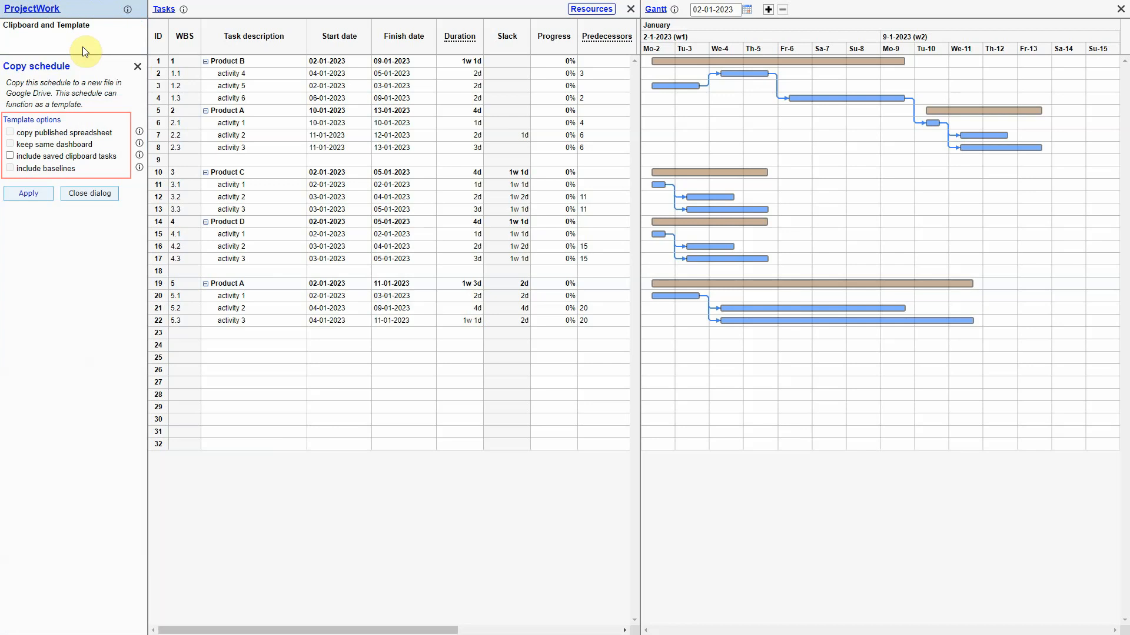
{"action": "left_click", "coordinate": [21, 156]}
{"action": "left_click", "coordinate": [28, 194]}
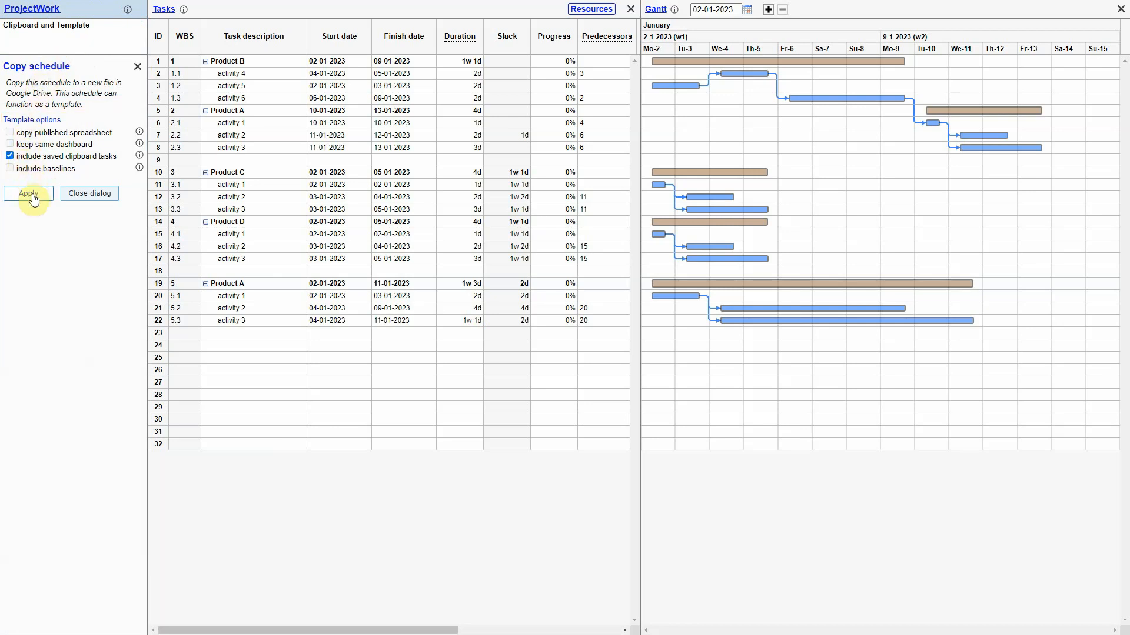